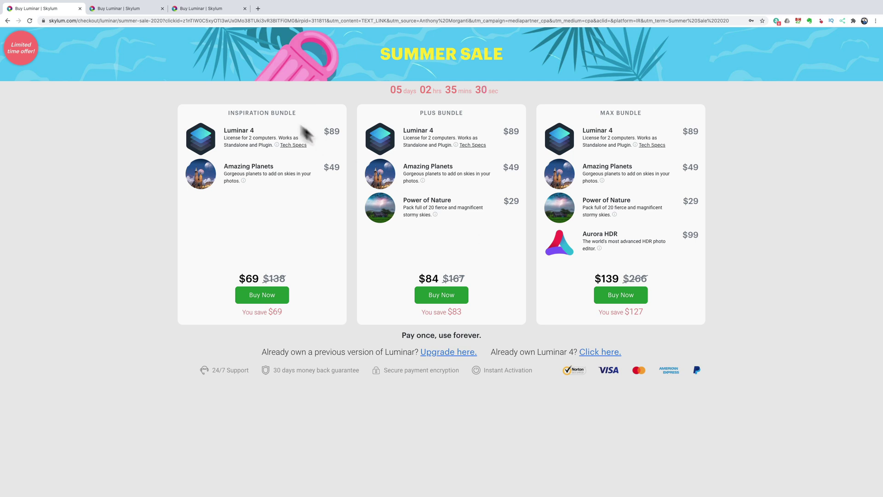
Look over the summer sale upgrade and owner add-on offers, then return to the bundle pricing page.
left_click(125, 13)
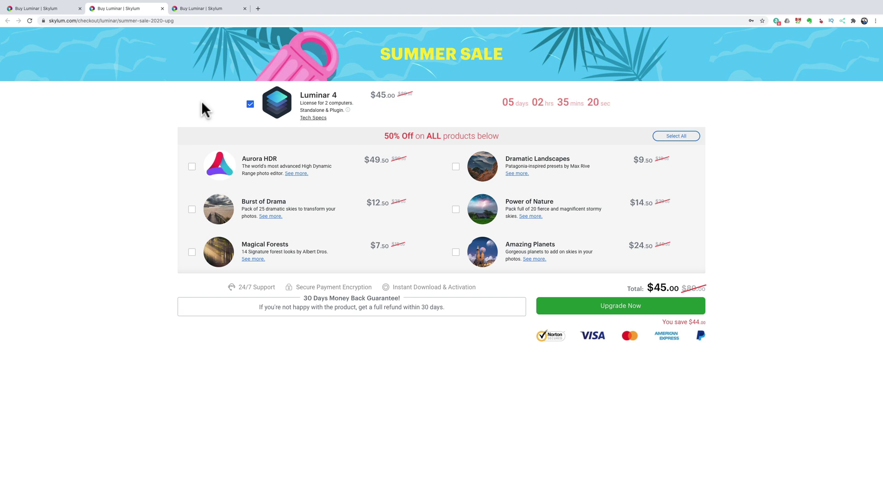
left_click(214, 8)
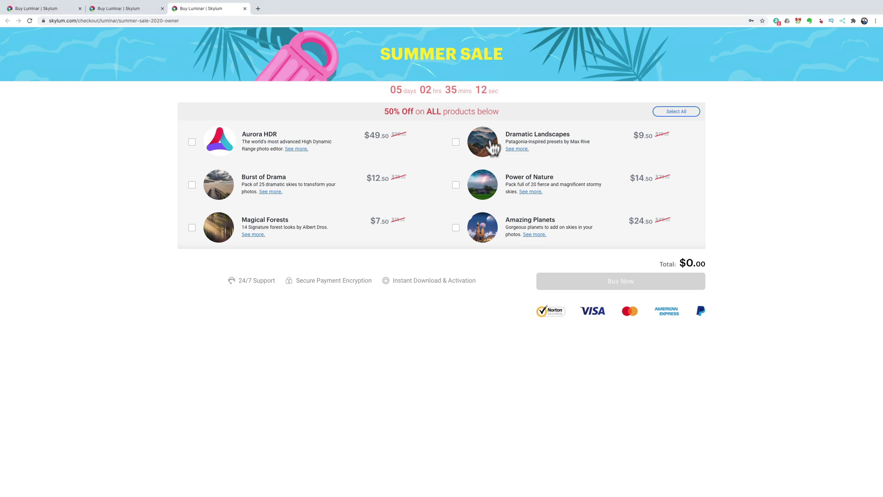
left_click(59, 8)
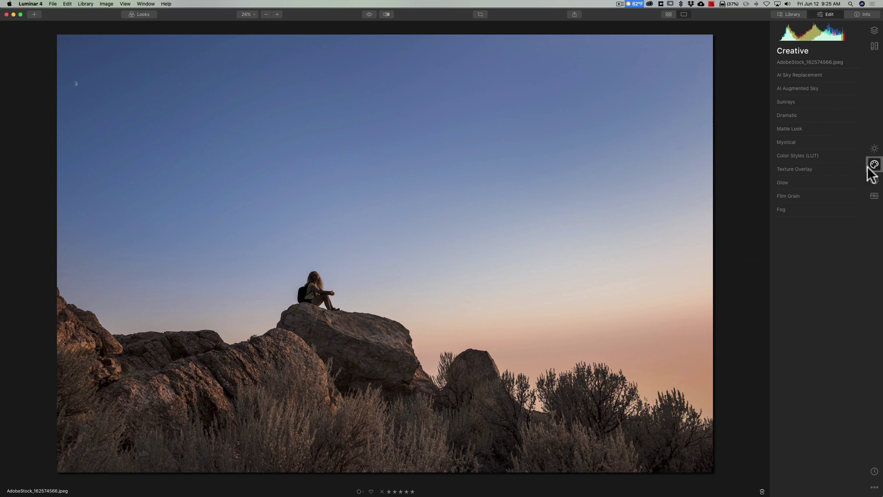
Expand AI Augmented Sky and show its Object Selection list of sky objects.
left_click(809, 88)
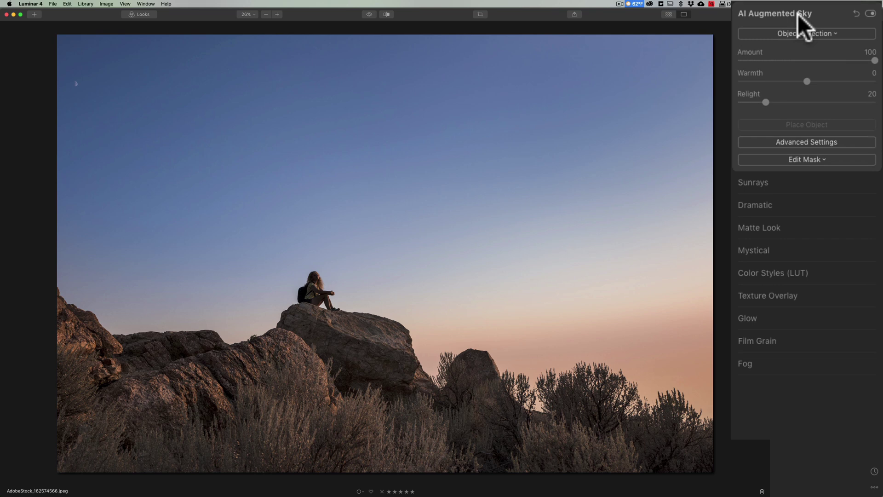
left_click(808, 29)
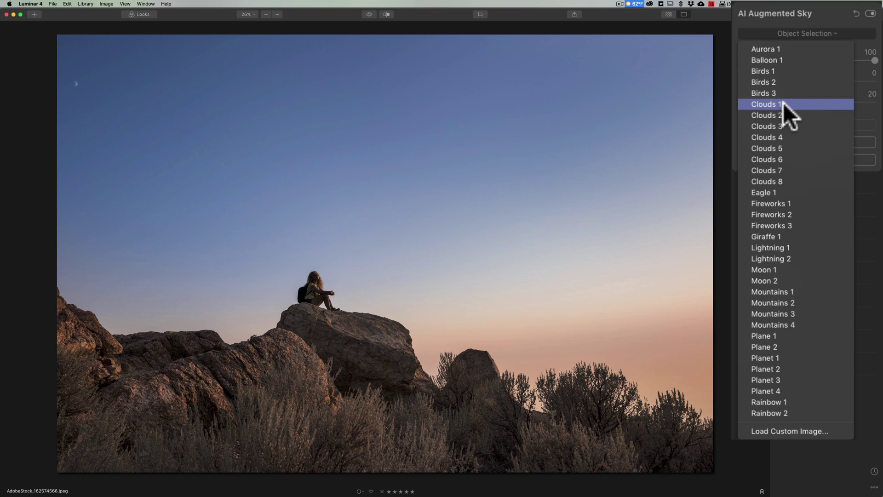
Load Mars.jpg as a custom sky object, placing a large Mars planet in the sky.
left_click(779, 429)
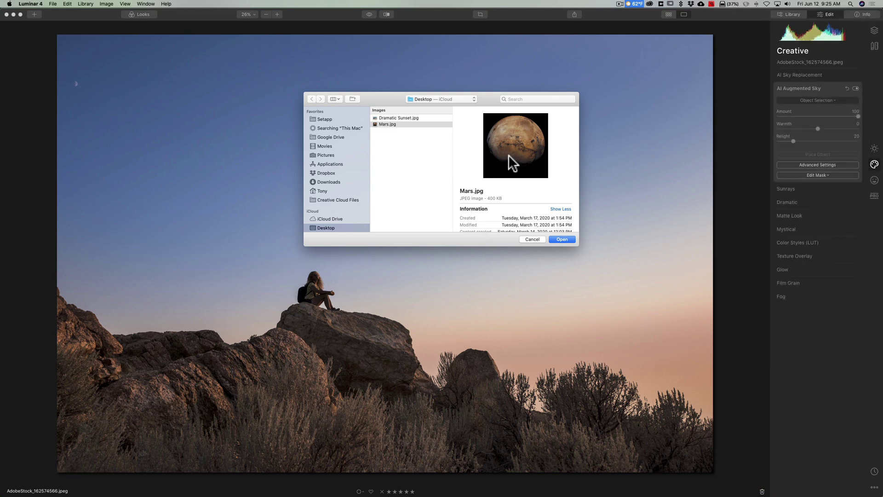
left_click(381, 124)
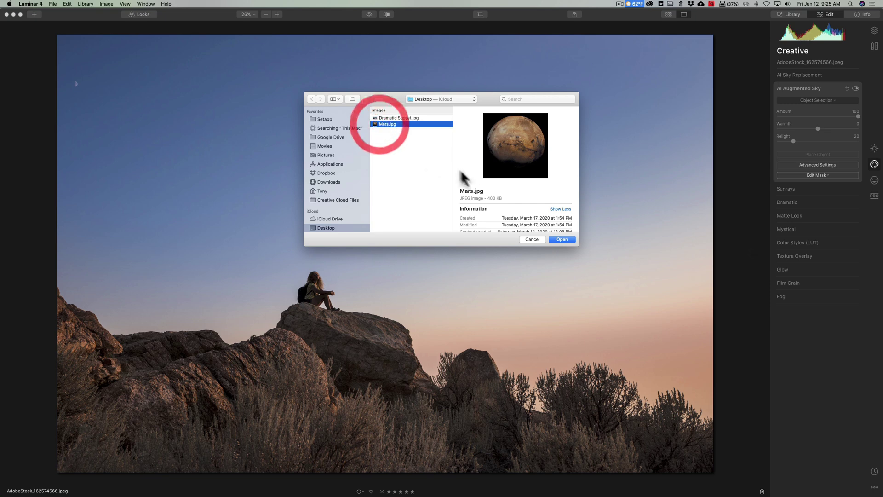
left_click(561, 240)
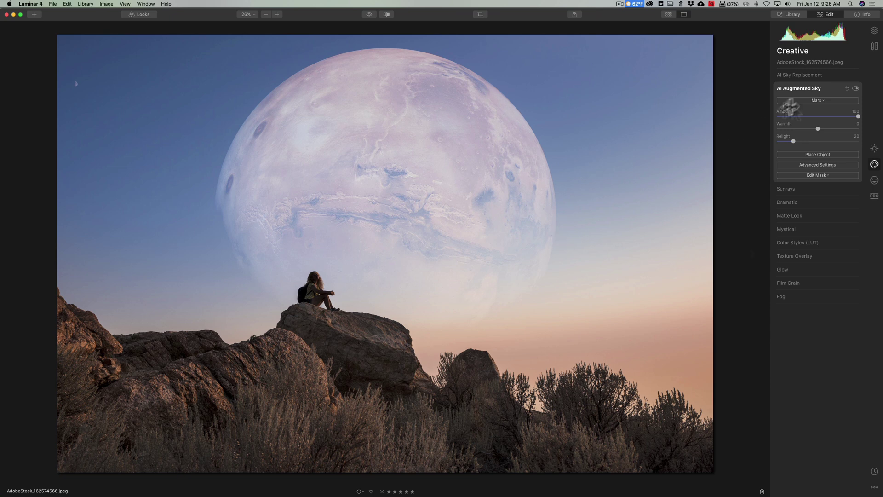
left_click(824, 101)
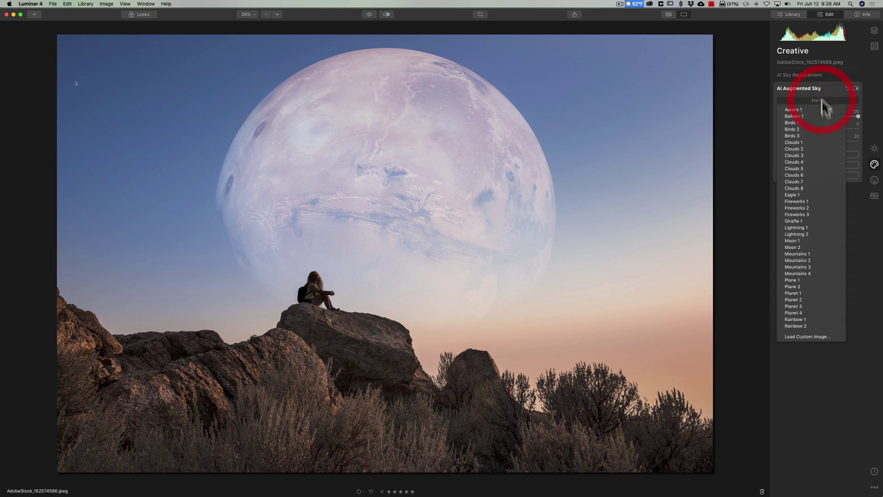
left_click(813, 334)
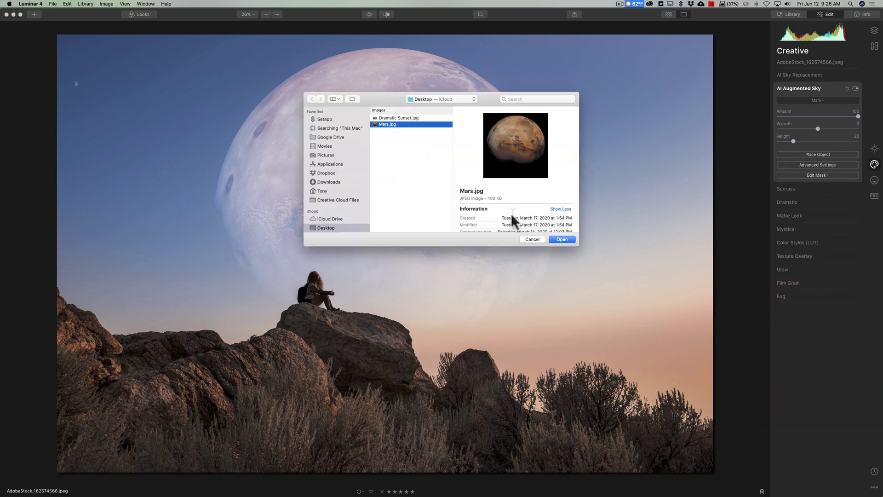
left_click(531, 238)
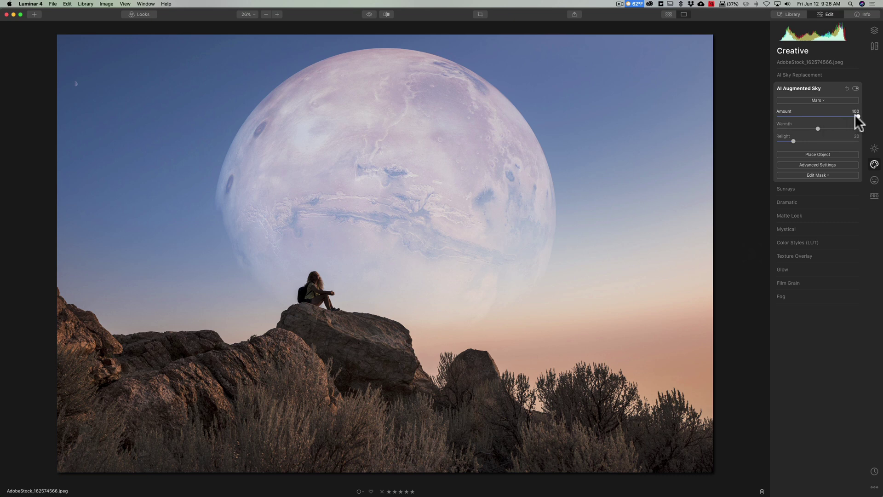
Keep Mars at Amount 100, set its Warmth to 54 and Relight to 0.
left_click_drag(855, 116, 788, 116)
left_click_drag(731, 86, 875, 92)
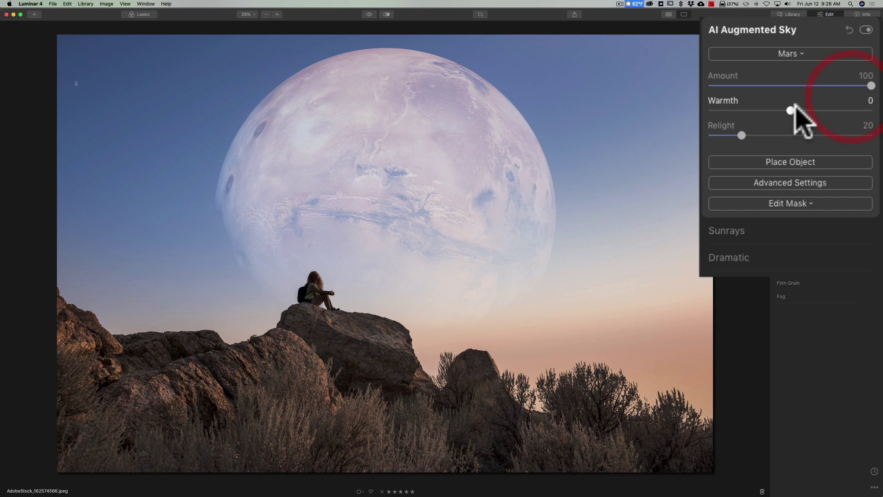
mouse_move(793, 110)
left_mouse_down()
mouse_move(876, 111)
mouse_move(703, 111)
mouse_move(812, 117)
mouse_move(842, 130)
left_mouse_up()
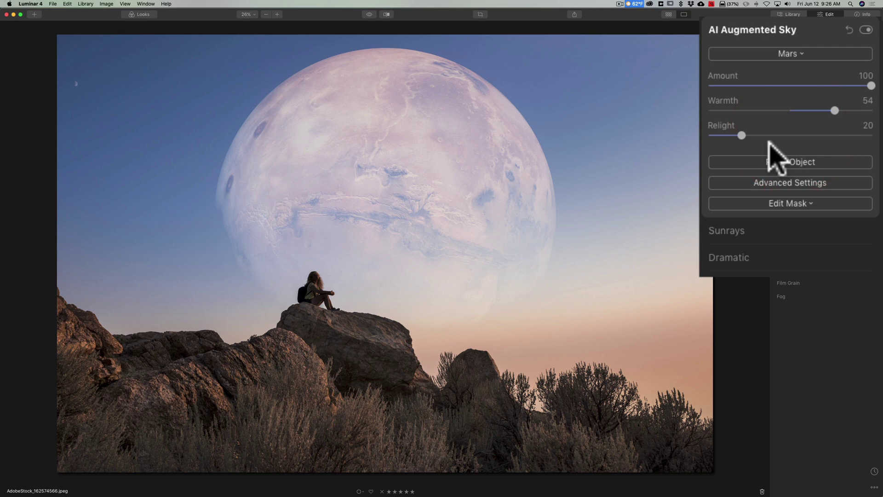
left_click_drag(734, 136, 708, 135)
left_click(709, 135)
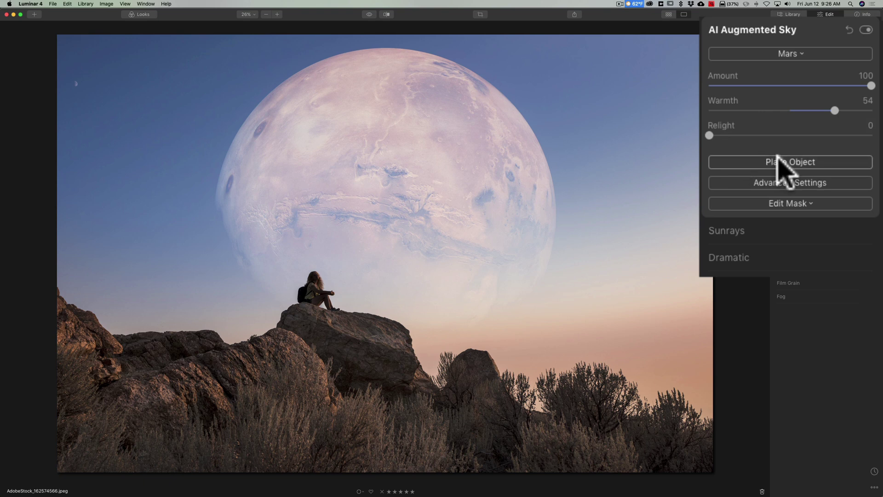
left_click(777, 157)
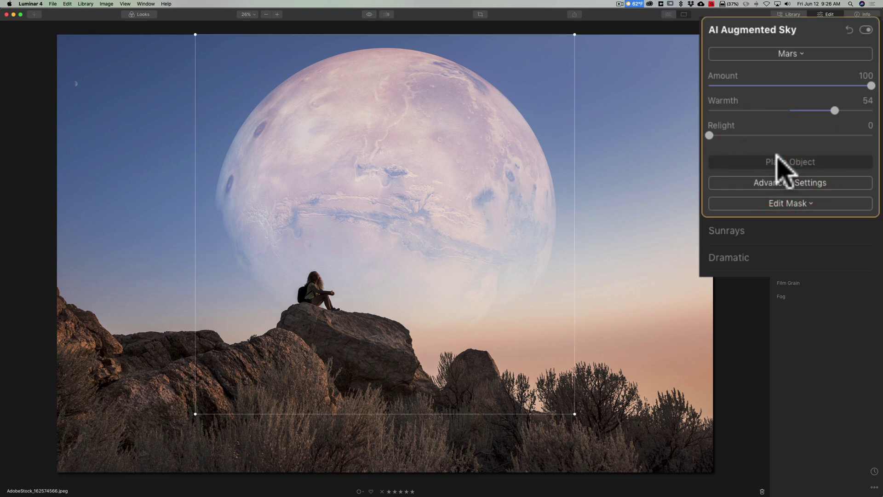
Shrink Mars and move it to the upper centre of the sky above the woman.
mouse_move(445, 172)
left_mouse_down()
mouse_move(493, 147)
mouse_move(431, 174)
left_mouse_up()
left_click(431, 171)
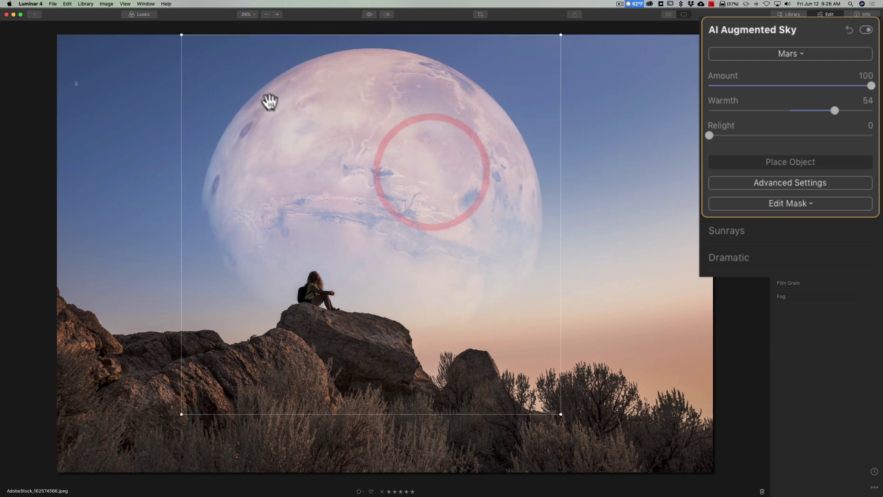
left_click_drag(181, 35, 280, 133)
left_click_drag(280, 414, 374, 289)
left_click(370, 114)
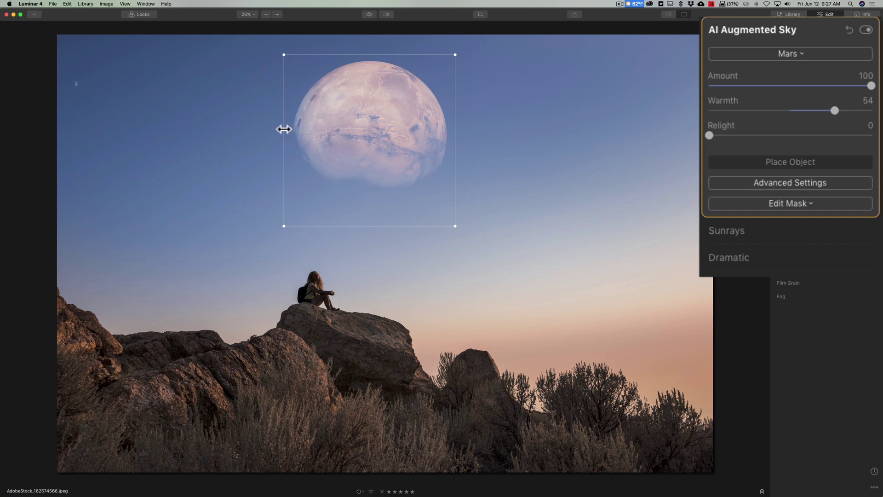
mouse_move(284, 129)
left_mouse_down()
mouse_move(643, 131)
mouse_move(295, 127)
left_mouse_up()
mouse_move(360, 54)
left_mouse_down()
mouse_move(380, 363)
mouse_move(373, 56)
left_mouse_up()
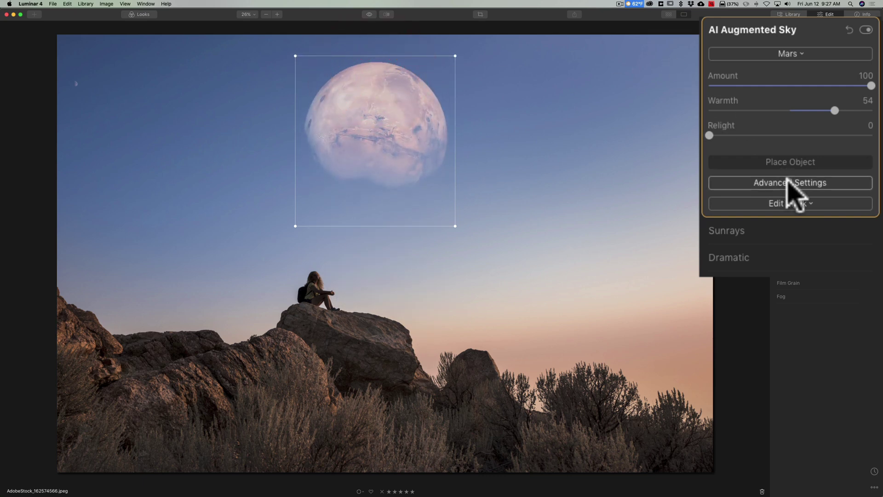
left_click(788, 184)
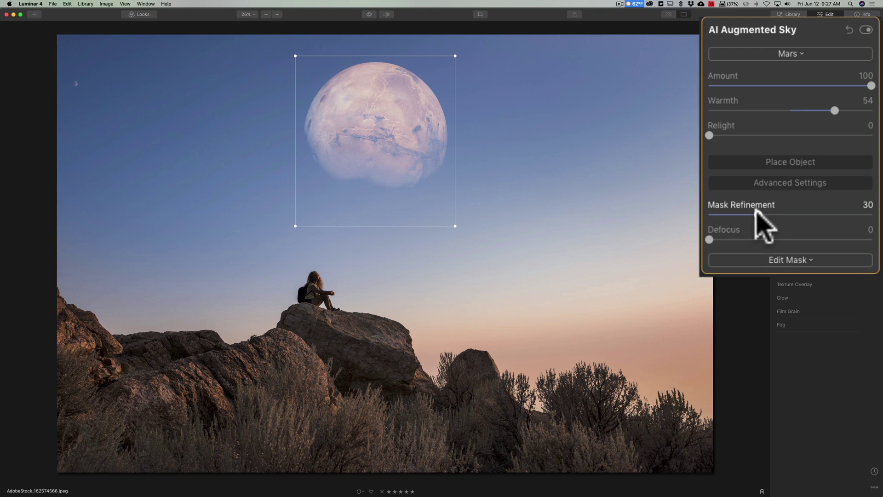
Lower the planet's Mask Refinement to 21 and try a Defocus blur of 71.
mouse_move(757, 215)
left_mouse_down()
mouse_move(831, 214)
mouse_move(743, 215)
left_mouse_up()
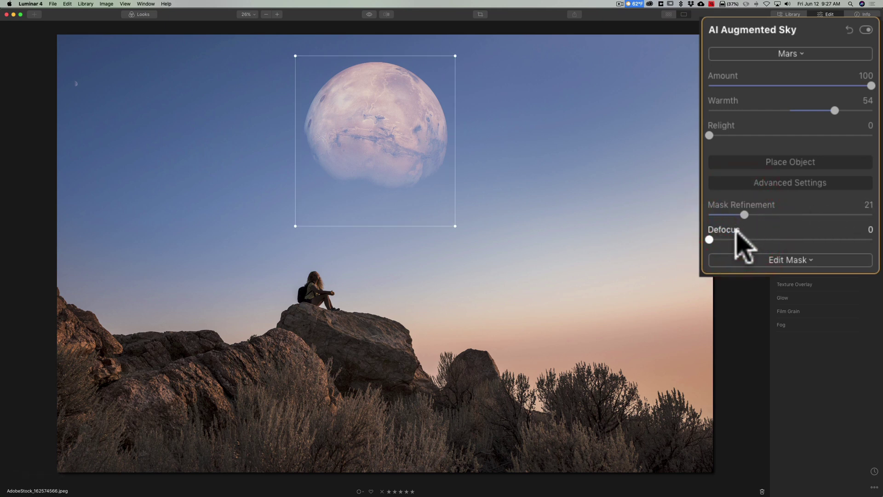
mouse_move(708, 239)
left_mouse_down()
mouse_move(830, 242)
mouse_move(708, 240)
left_mouse_up()
Nudge Mask Refinement to 20, enlarge and raise Mars, then switch AI Augmented Sky off.
left_click(742, 215)
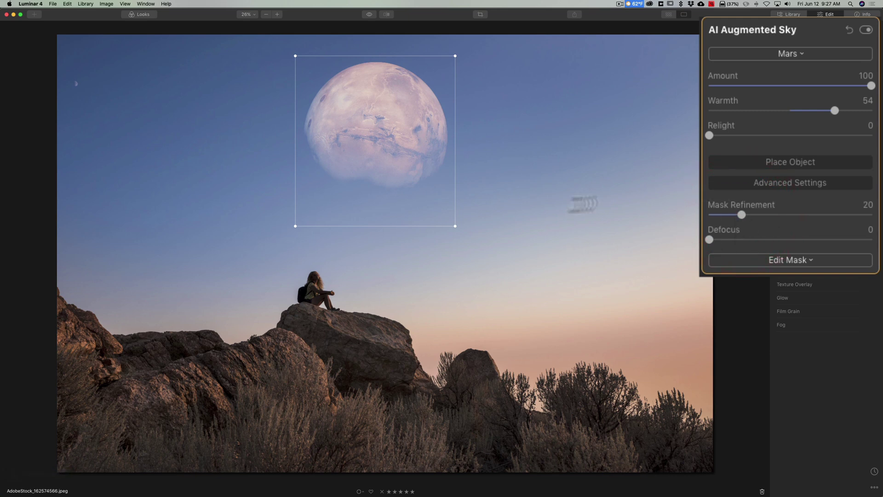
left_click_drag(454, 226, 598, 313)
left_click_drag(503, 209, 424, 200)
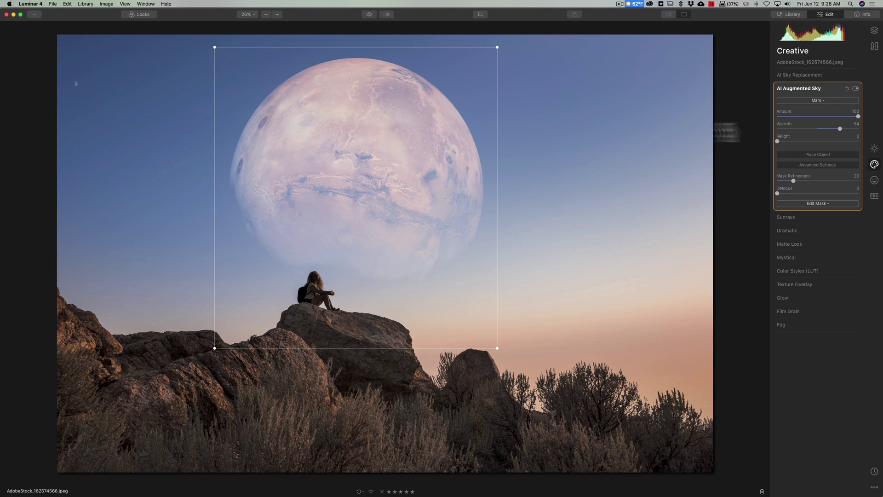
left_click(848, 87)
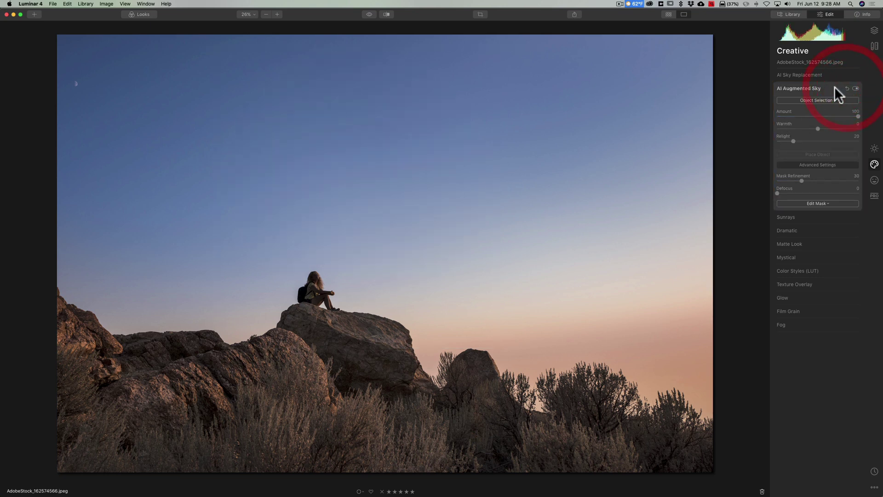
Collapse AI Augmented Sky and expand AI Sky Replacement to show its Sky Selection list.
left_click(835, 87)
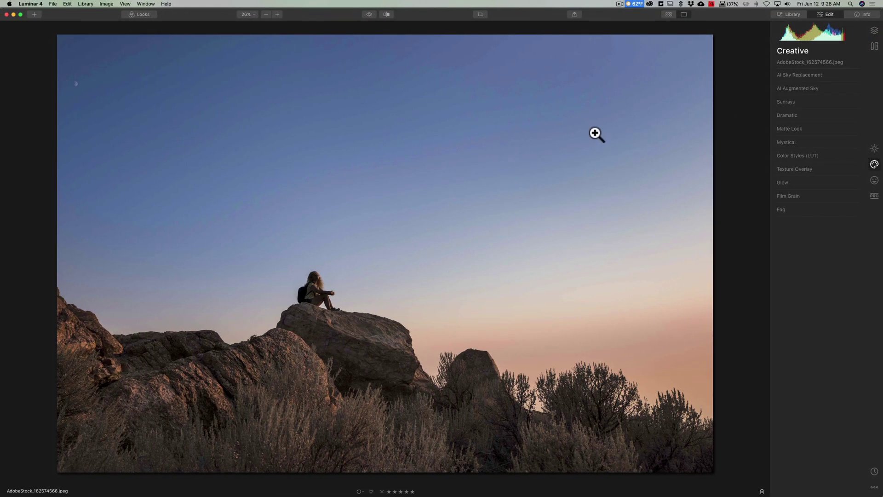
left_click(804, 74)
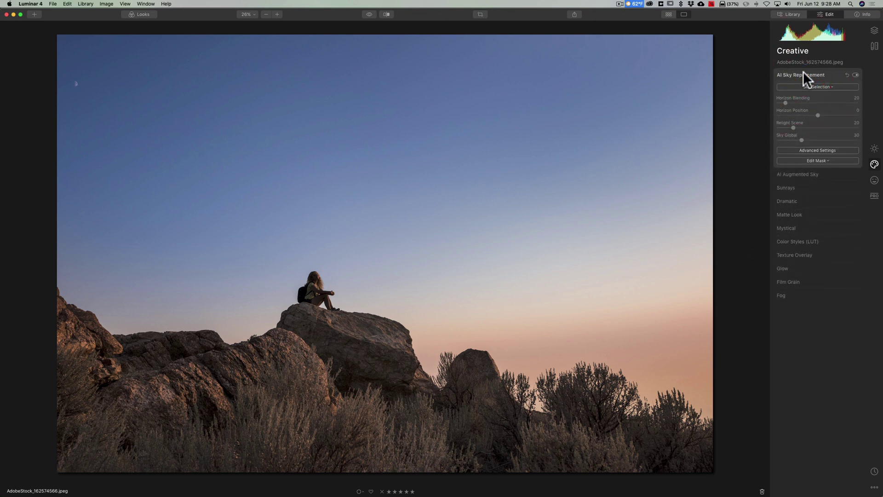
left_click(813, 86)
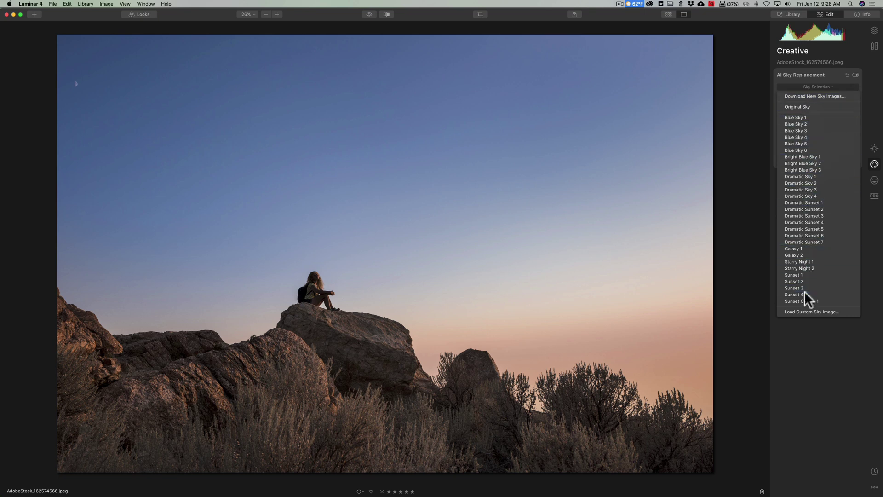
Load Dramatic Sunset.jpg as a custom replacement sky for the photo.
left_click(807, 312)
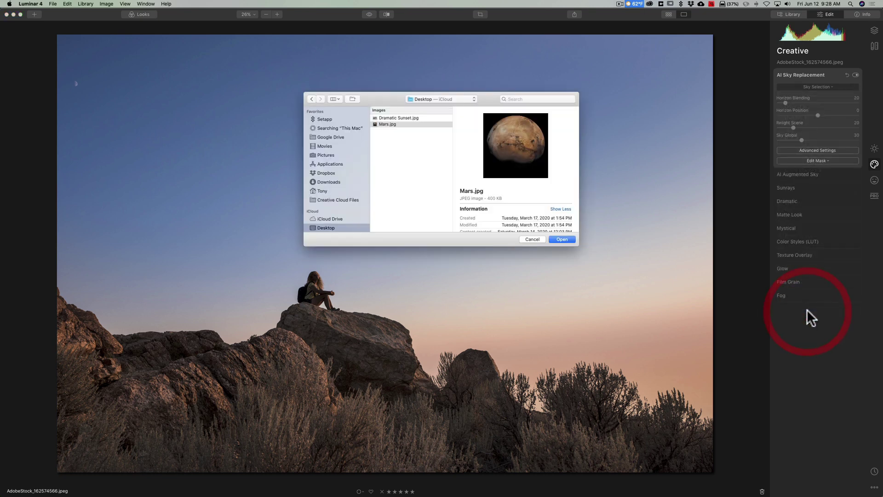
left_click(401, 117)
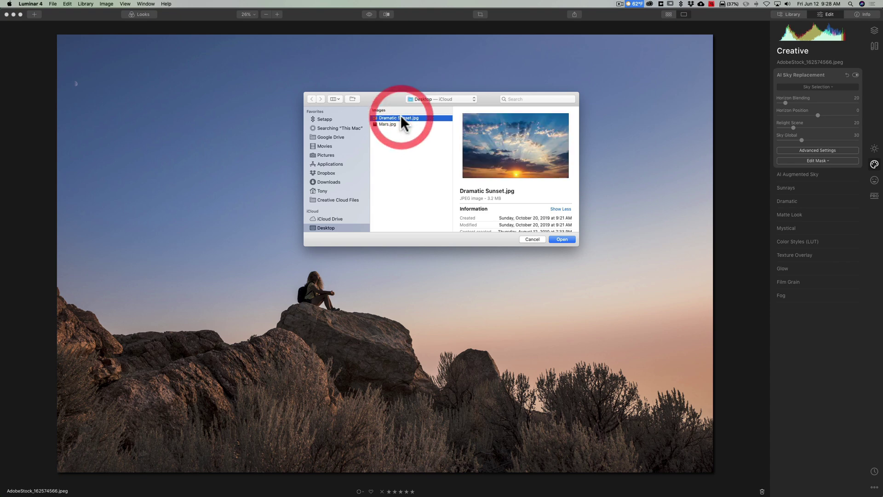
left_click(562, 239)
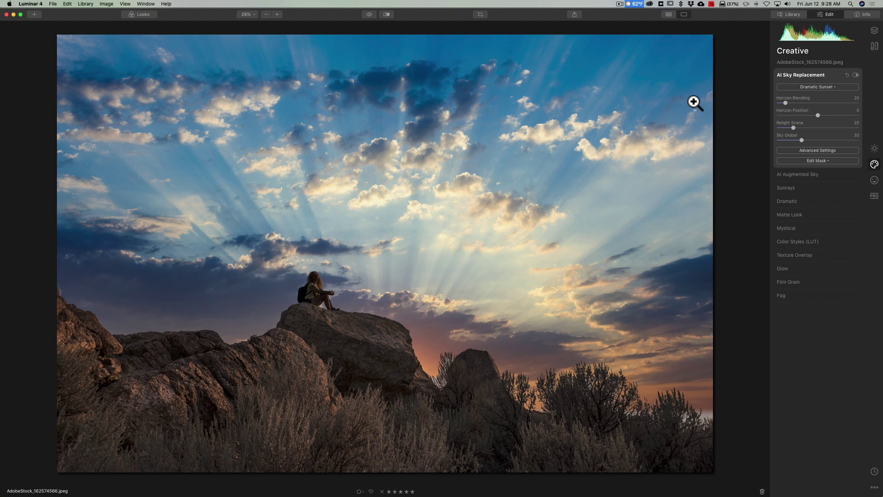
left_click(821, 87)
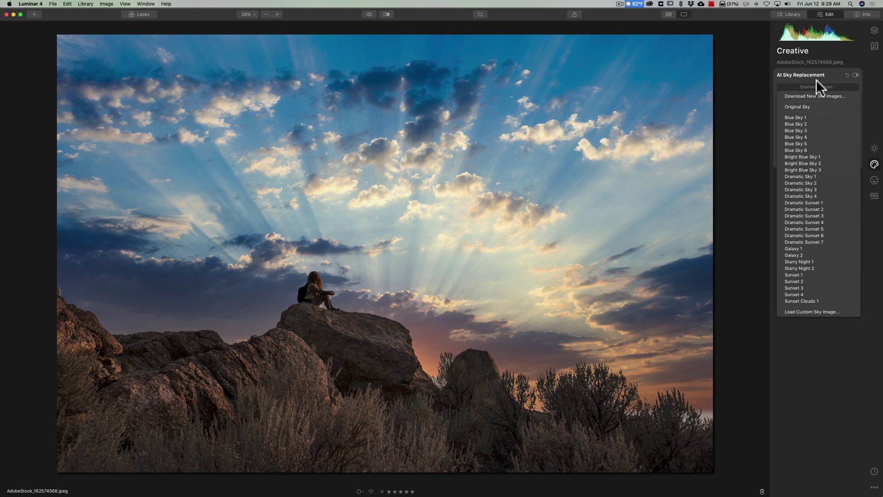
Set Horizon Blending 9, Horizon Position -75, Relight Scene 11 and Sky Global about 78.
left_click(818, 78)
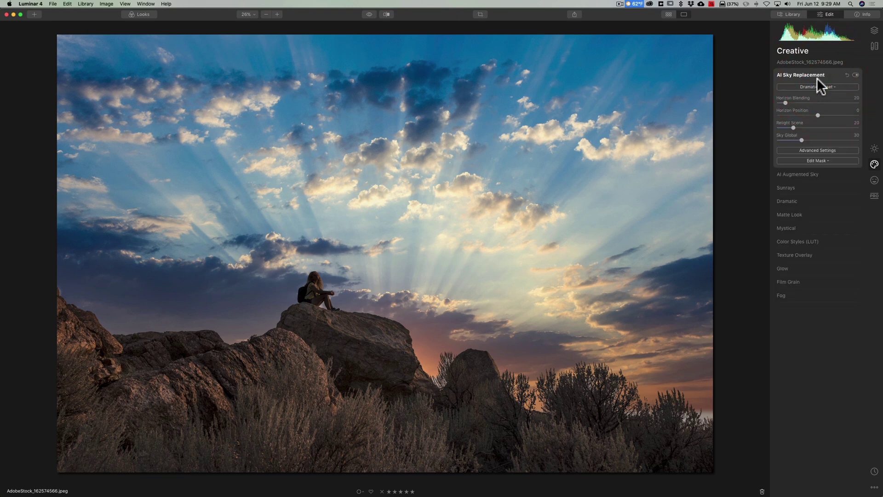
left_click_drag(726, 72, 744, 72)
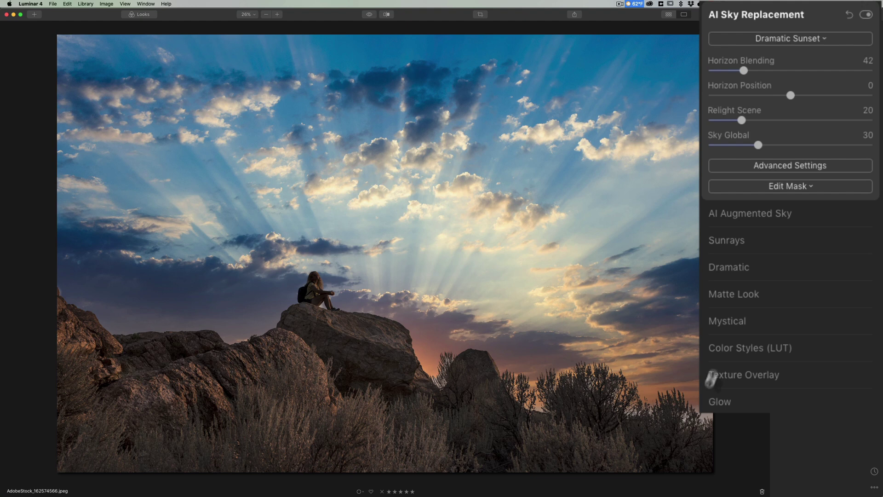
left_click_drag(744, 71, 715, 70)
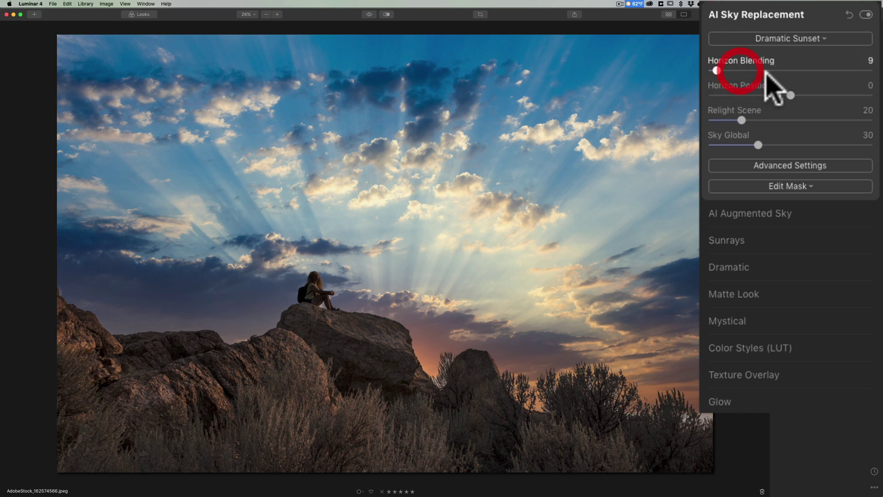
left_click_drag(790, 96, 707, 143)
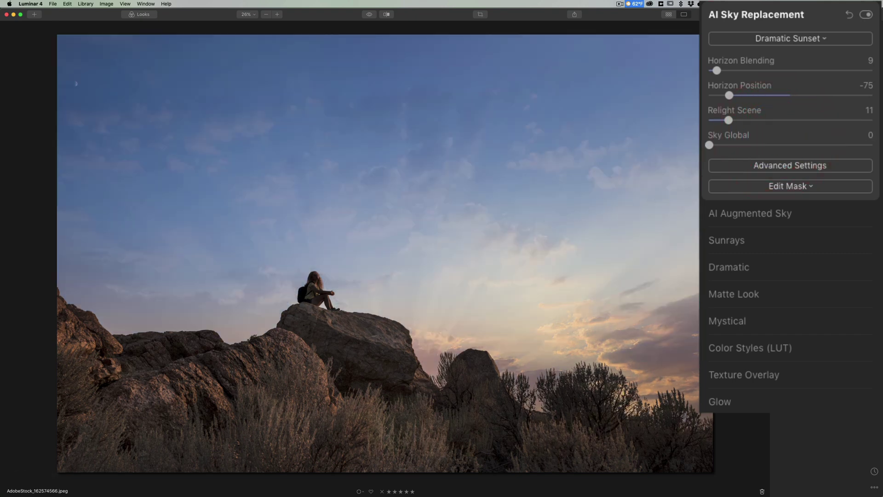
mouse_move(709, 145)
left_mouse_down()
mouse_move(778, 144)
mouse_move(709, 145)
left_mouse_up()
left_click_drag(710, 145, 846, 145)
In the sky's Advanced Settings, set Sky Local to 53 and Sky Defocus to 13.
left_click(814, 163)
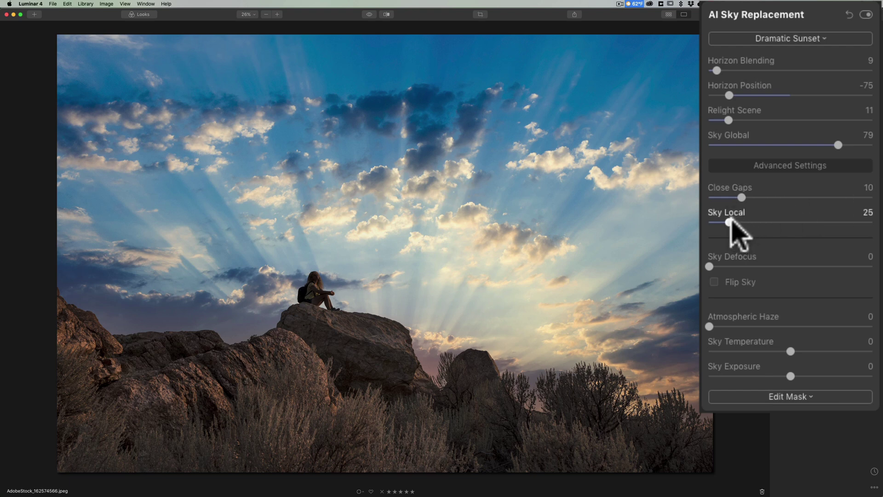
mouse_move(731, 222)
left_mouse_down()
mouse_move(848, 222)
mouse_move(722, 231)
left_mouse_up()
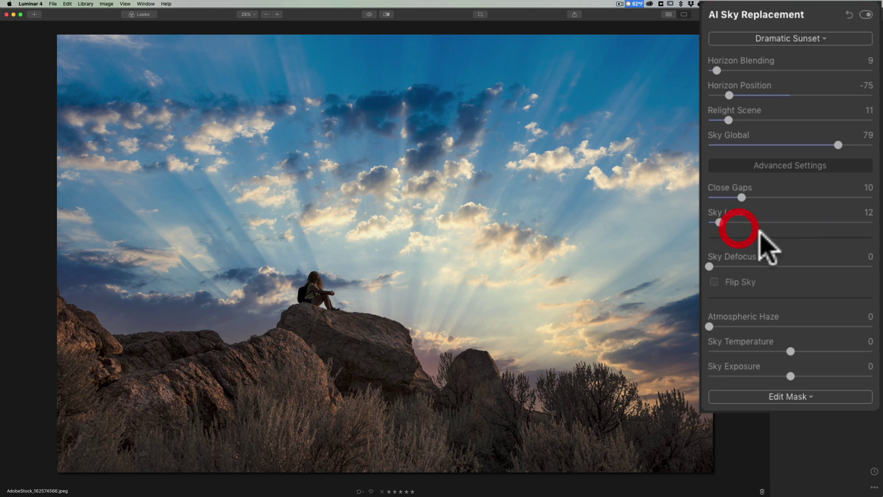
left_click_drag(719, 223, 753, 222)
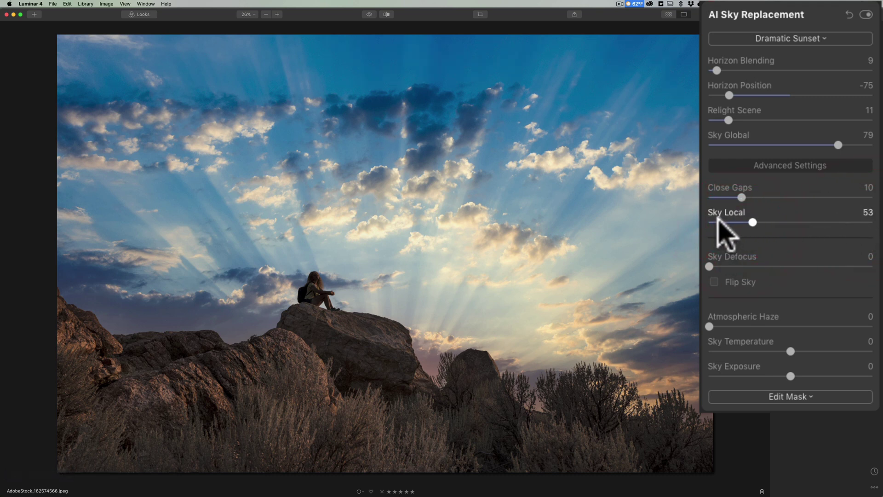
mouse_move(709, 267)
left_mouse_down()
mouse_move(841, 267)
mouse_move(773, 276)
mouse_move(709, 269)
left_mouse_up()
Try Flip Sky and Atmospheric Haze, revert both, then set Sky Temperature to -4.
left_click(715, 282)
left_click(714, 282)
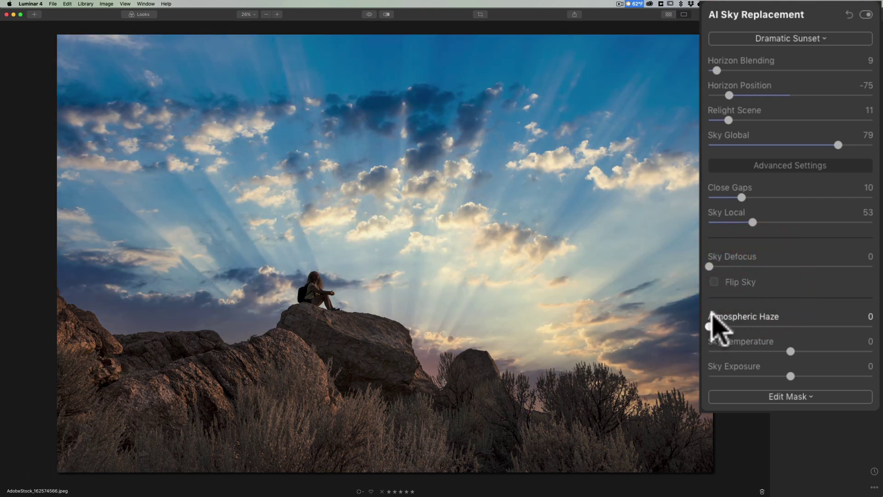
left_click_drag(709, 326, 812, 327)
double_click(812, 327)
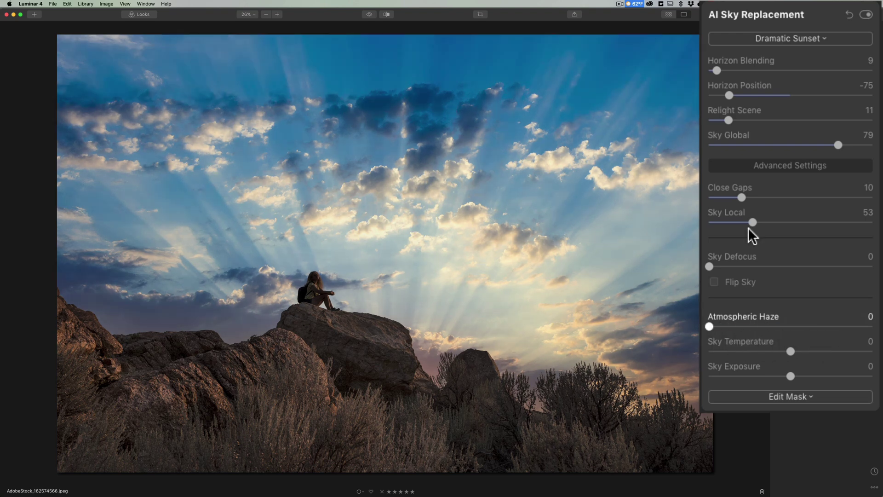
left_click_drag(792, 352, 787, 375)
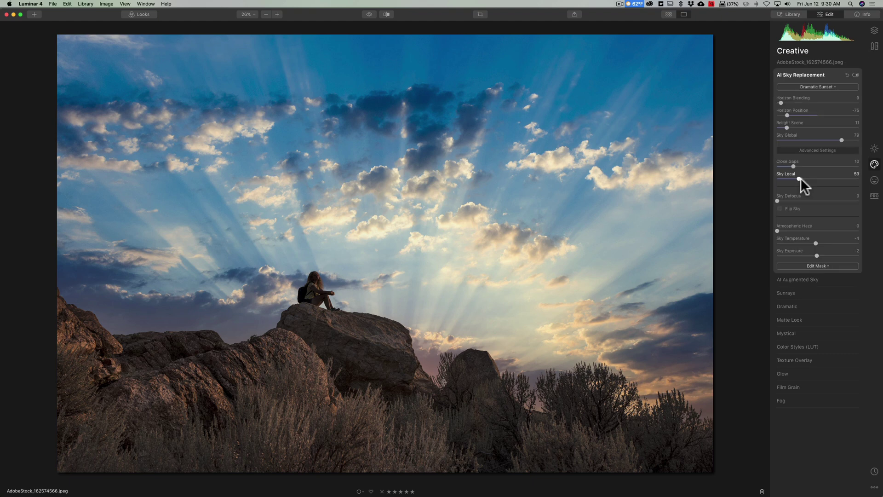
Collapse the AI Sky Replacement panel, leaving the Creative tools list showing.
left_click(807, 70)
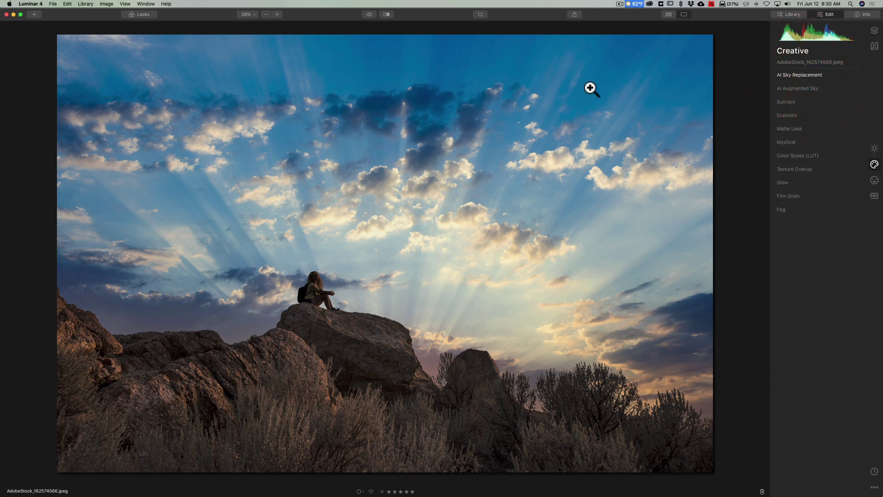